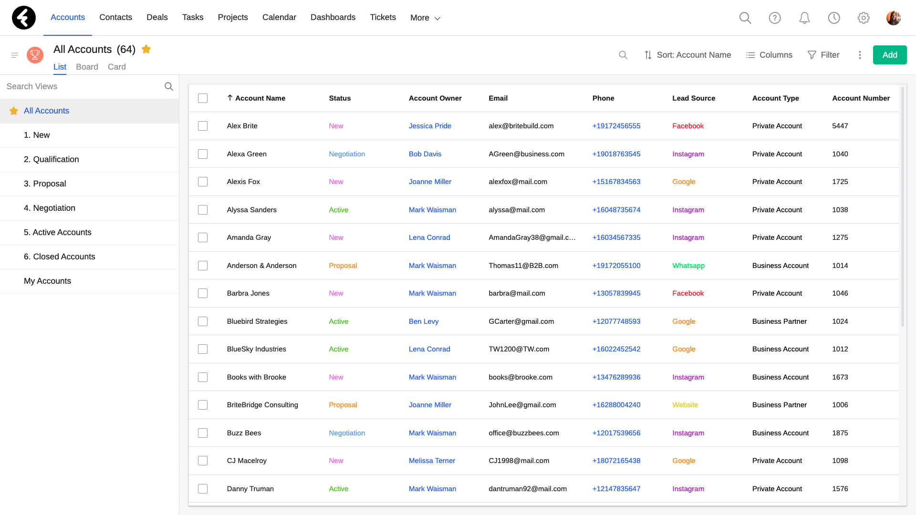
- Select the first three accounts in the All Accounts list and deselect them one by one
left_click(203, 126)
left_click(203, 154)
left_click(203, 181)
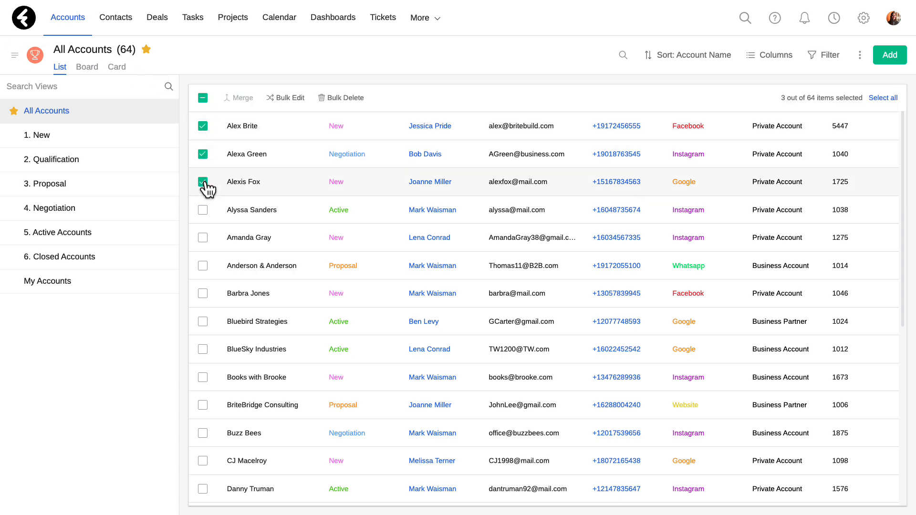
left_click(203, 182)
left_click(203, 154)
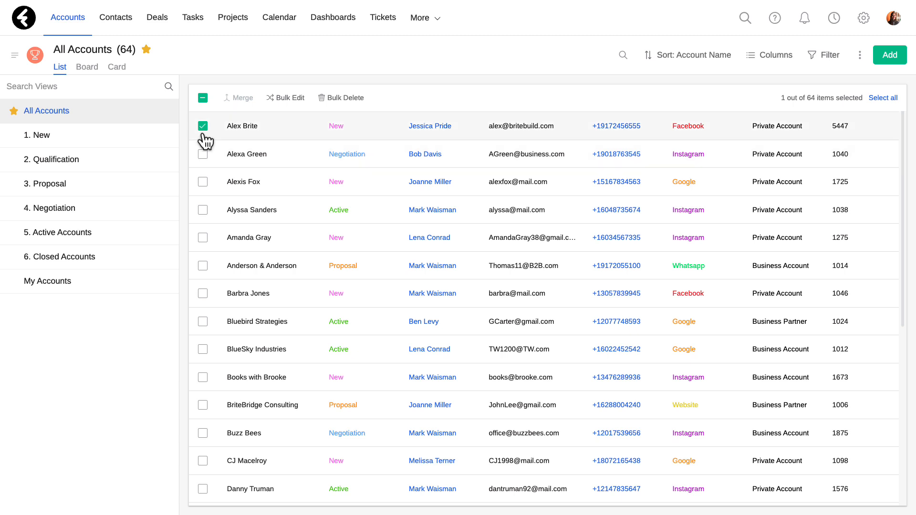
left_click(203, 126)
- Select the first two accounts in the list and clear the whole selection
left_click(203, 126)
left_click(203, 154)
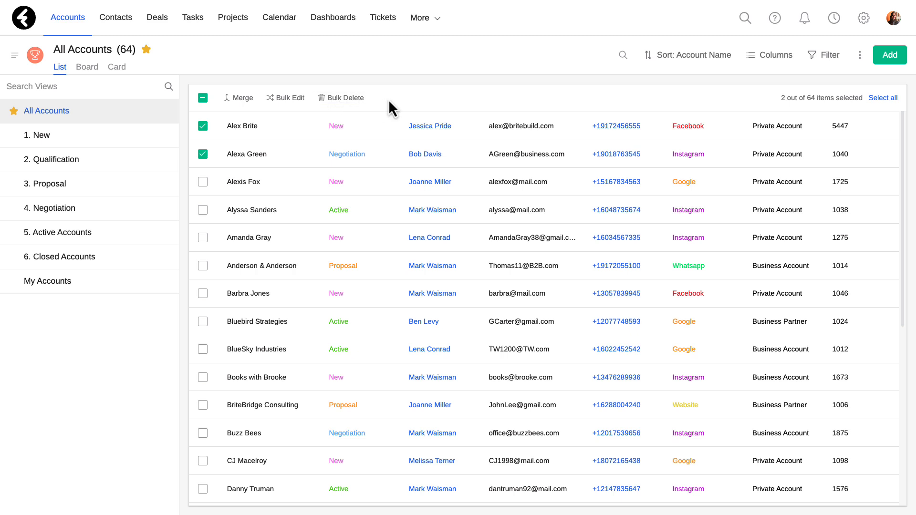
left_click(202, 99)
left_click(203, 99)
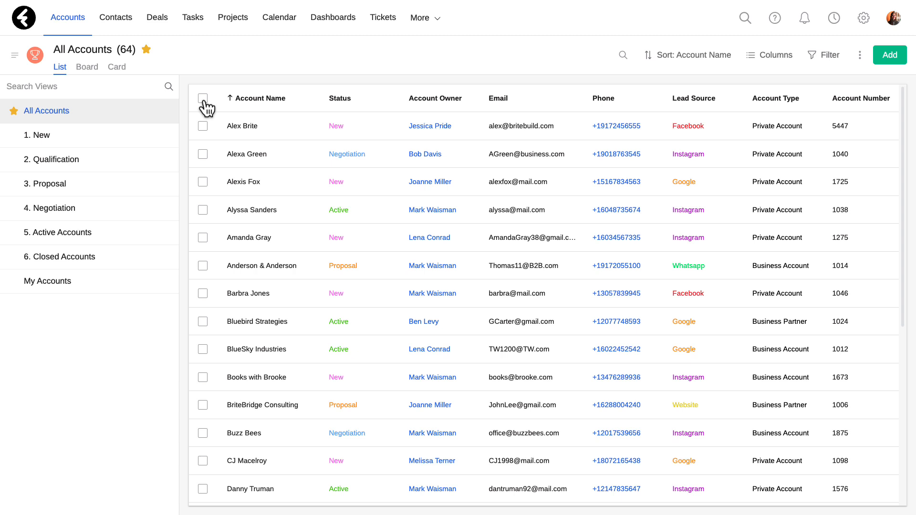
- Select all accounts on the page, extend the selection to every account in the view, and clear it
left_click(203, 99)
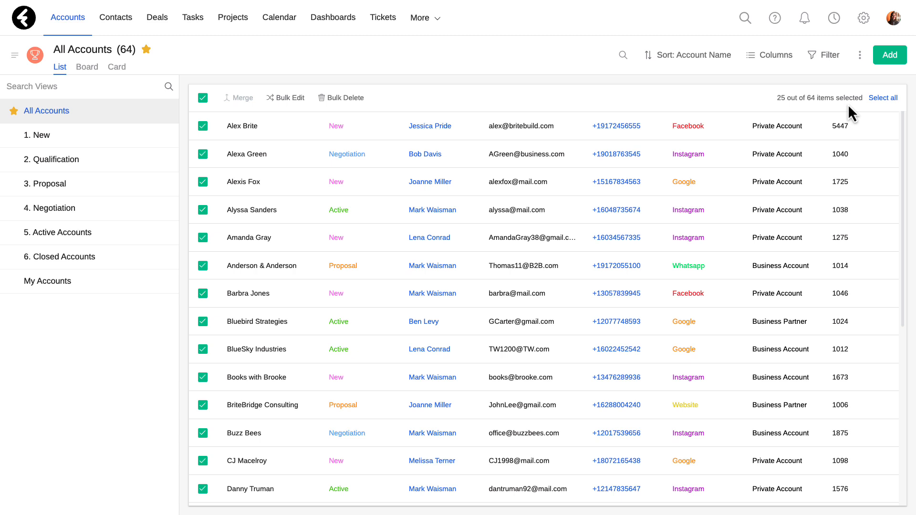
left_click(881, 99)
left_click(865, 99)
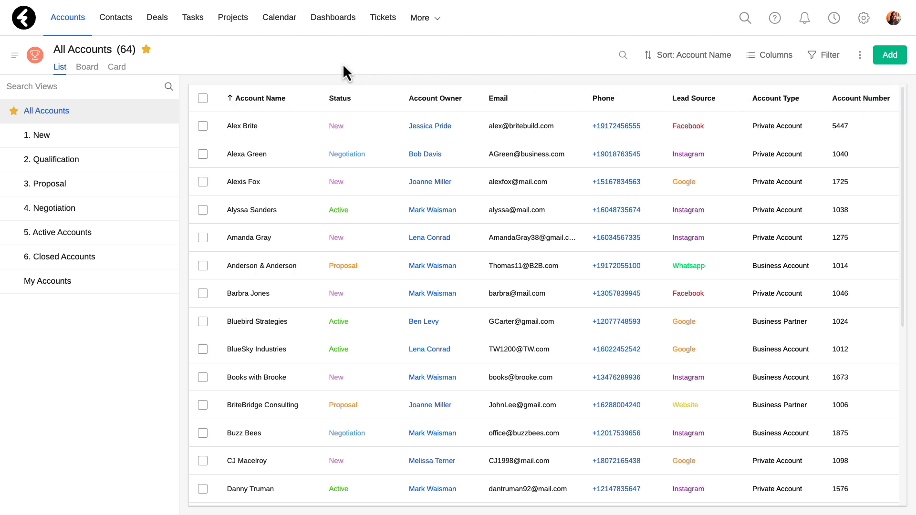
- In the New view sorted by Account Owner, bulk edit the third to fifth accounts, setting Account Owner to the Queens Sales Rep
left_click(148, 138)
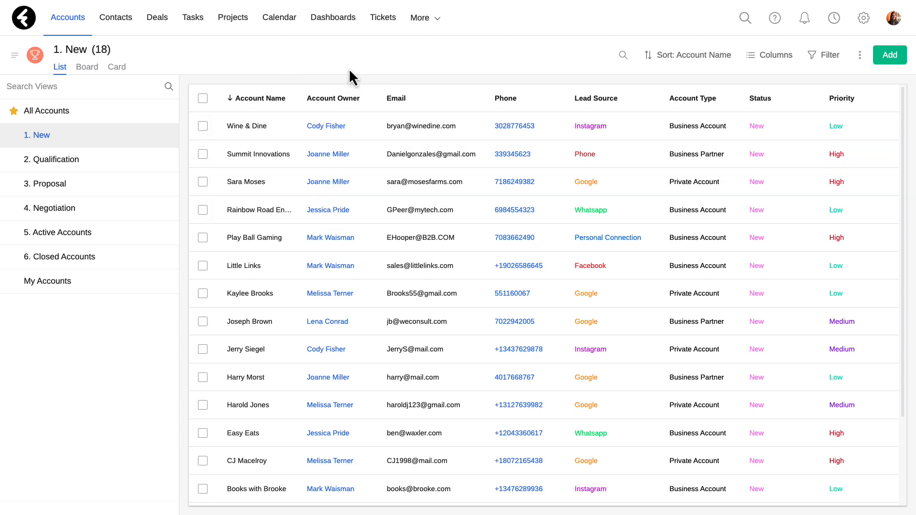
left_click(346, 99)
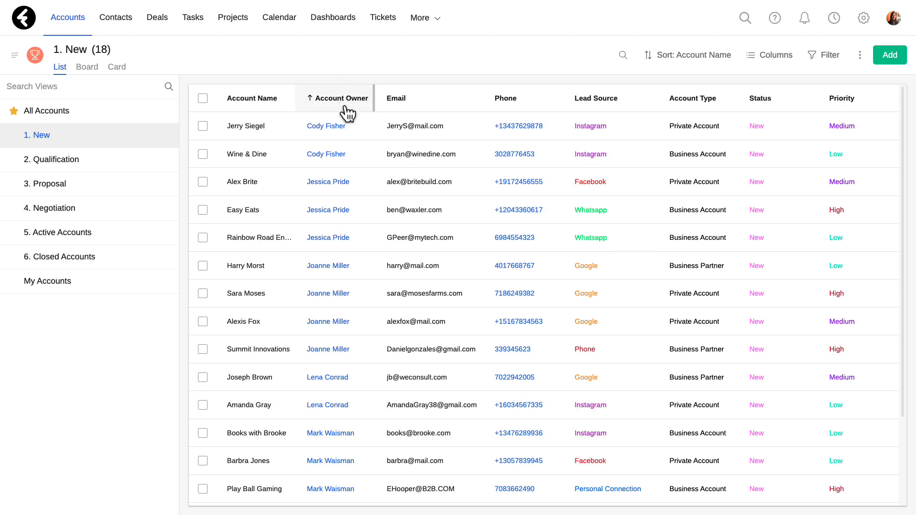
left_click(204, 183)
left_click(203, 211)
left_click(203, 238)
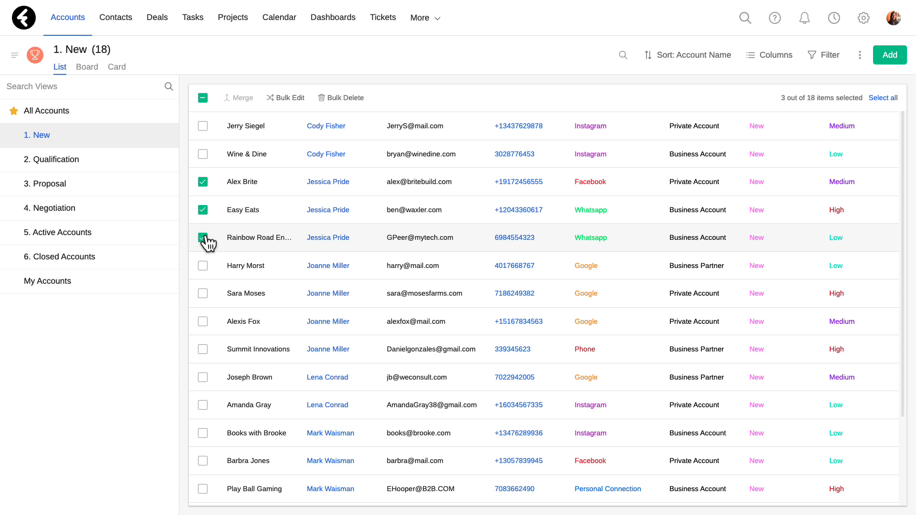
left_click(292, 98)
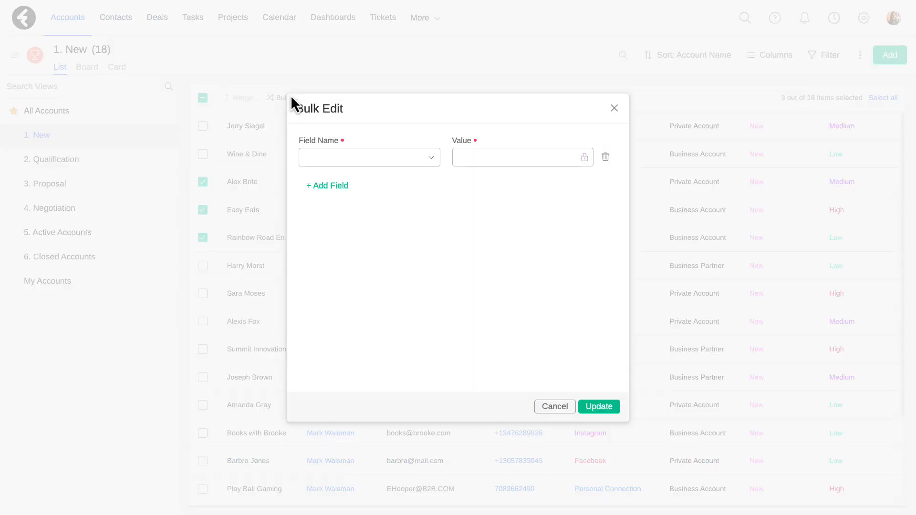
left_click(352, 156)
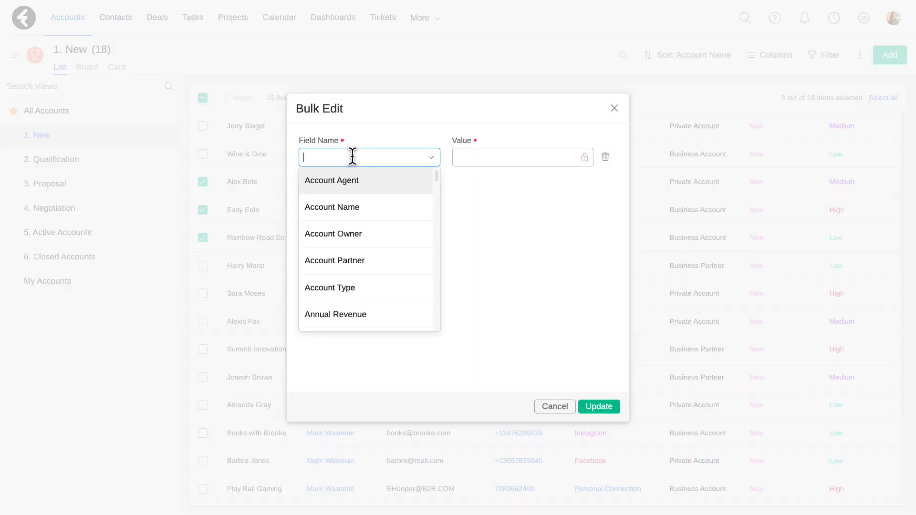
type("owner")
left_click(350, 181)
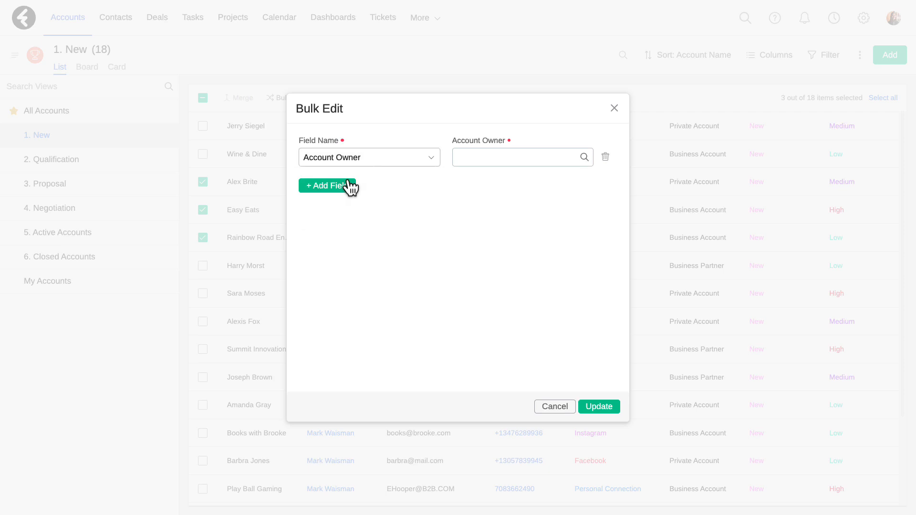
left_click(470, 161)
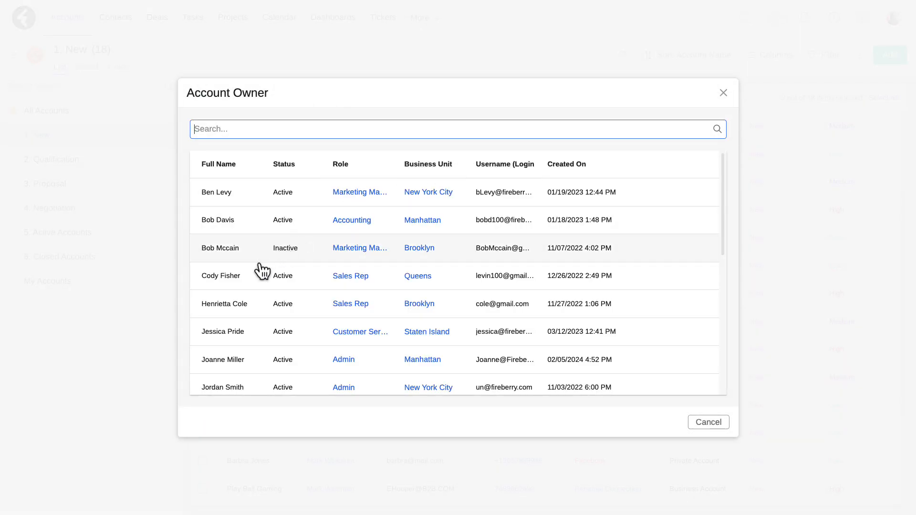
left_click(260, 275)
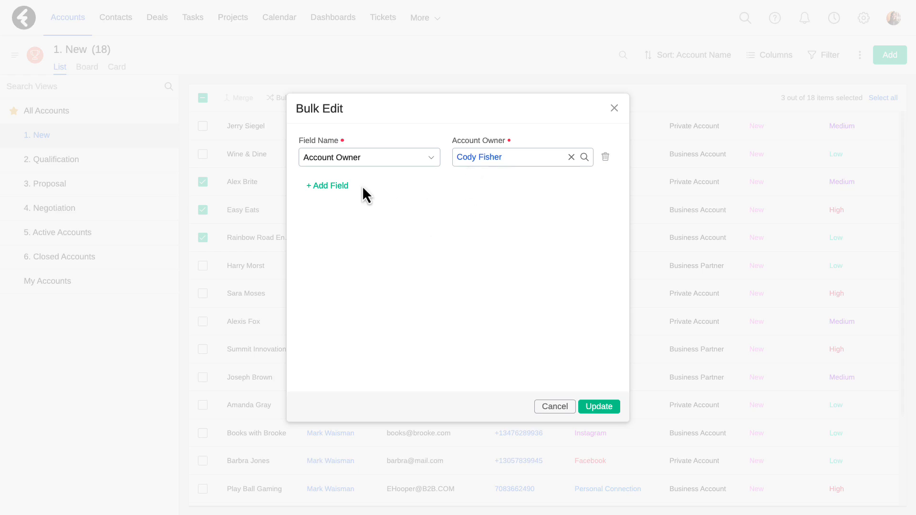
- Add the Priority field with the value High to the bulk edit and update the selected accounts
left_click(331, 185)
left_click(354, 200)
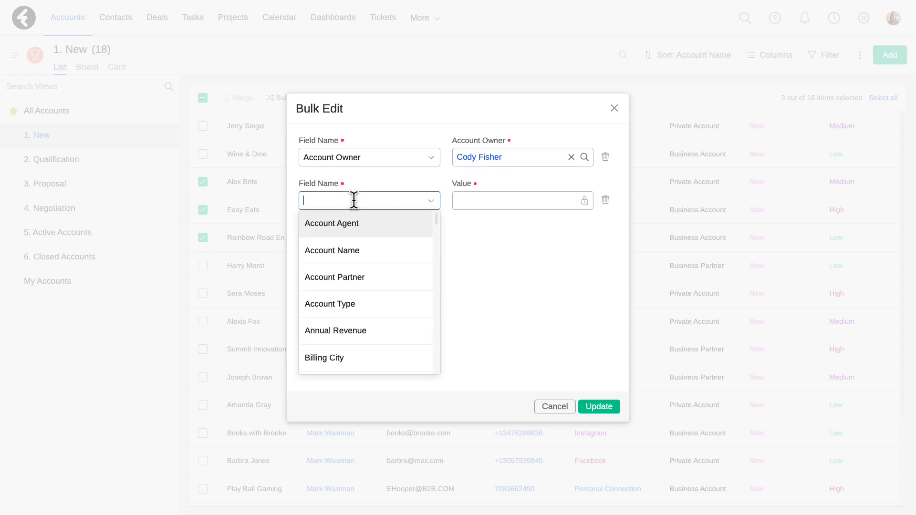
type("prio")
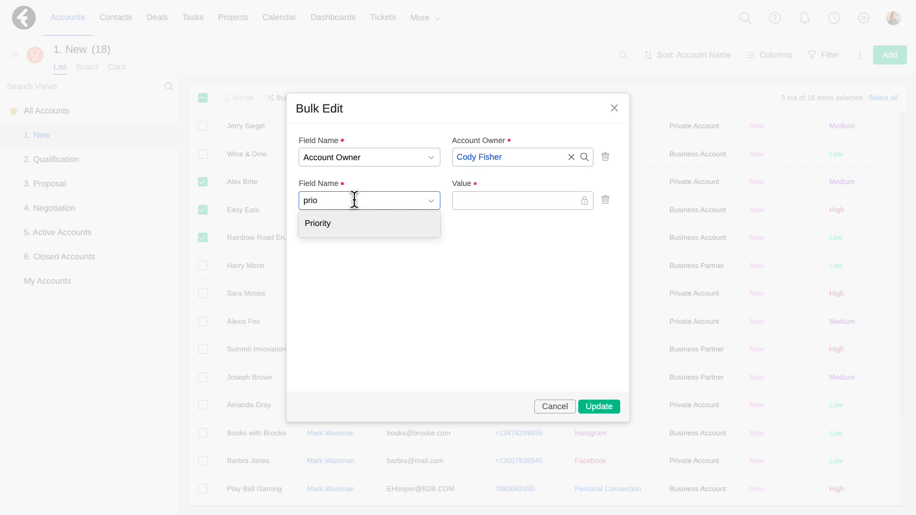
left_click(365, 227)
left_click(490, 203)
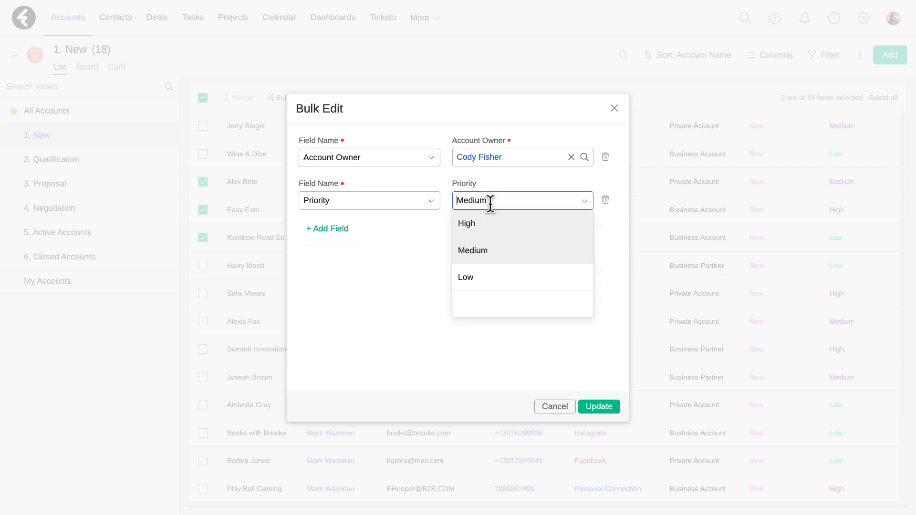
left_click(486, 223)
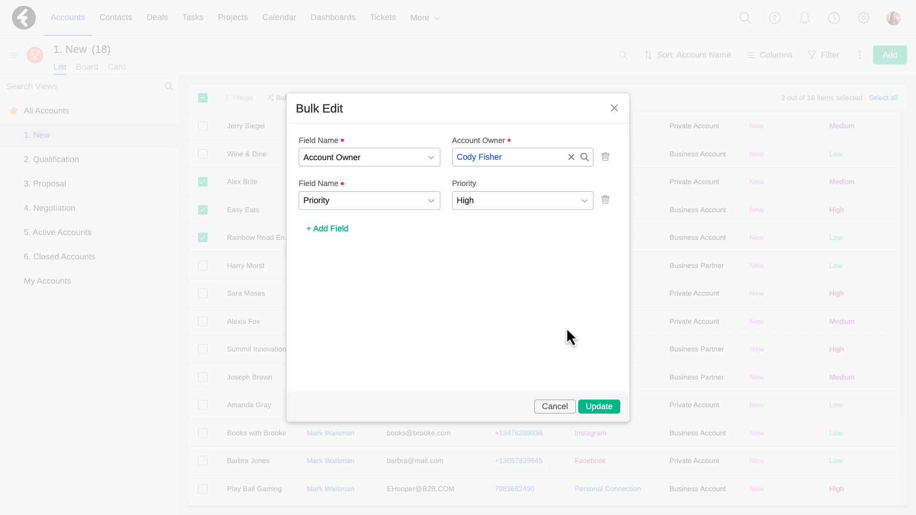
left_click(603, 407)
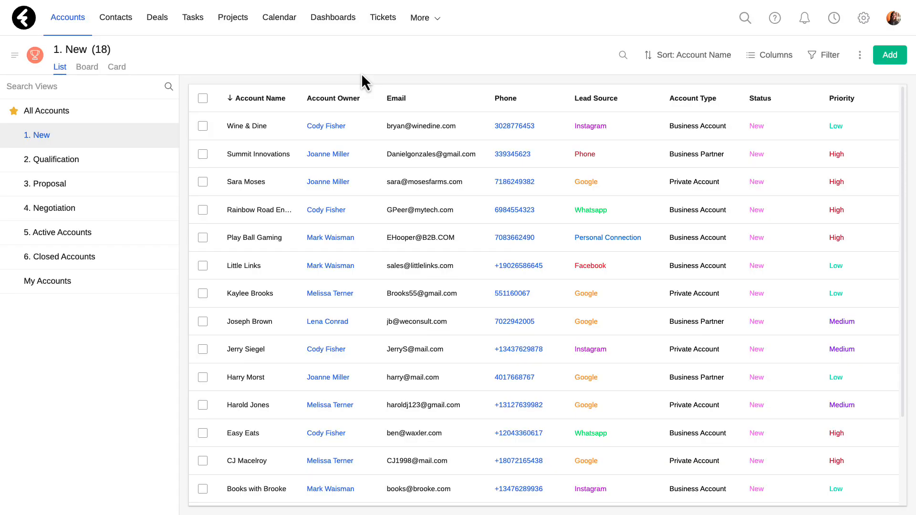
- Sort the New view by Account Owner to check the edited accounts, and open the Bulk Edit log in the settings tools
left_click(354, 98)
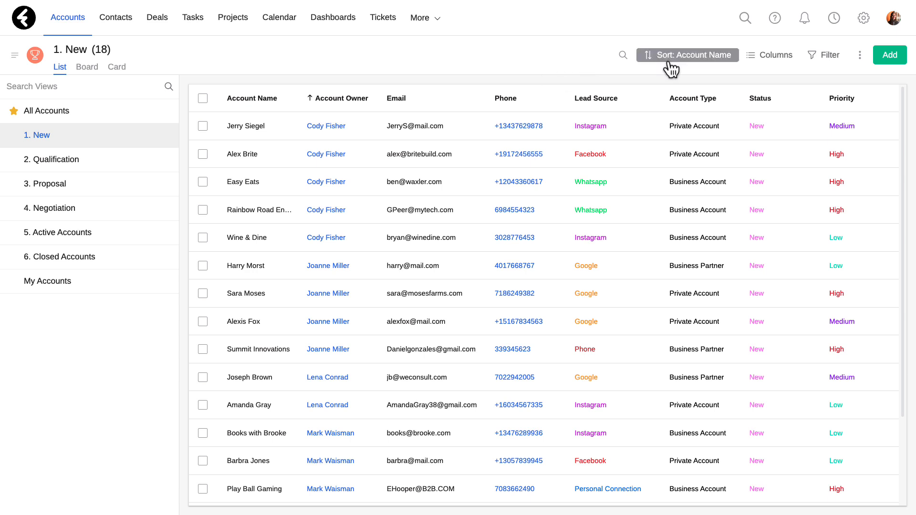
left_click(864, 19)
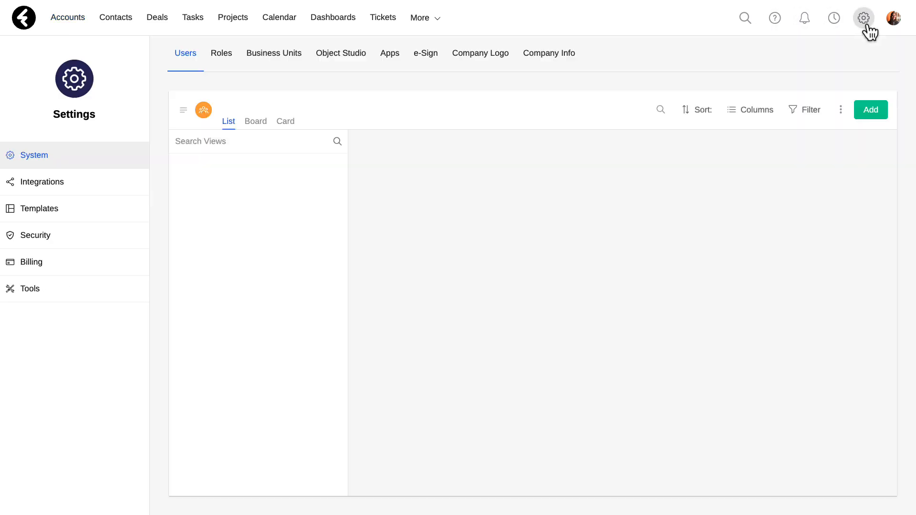
left_click(115, 295)
left_click(328, 60)
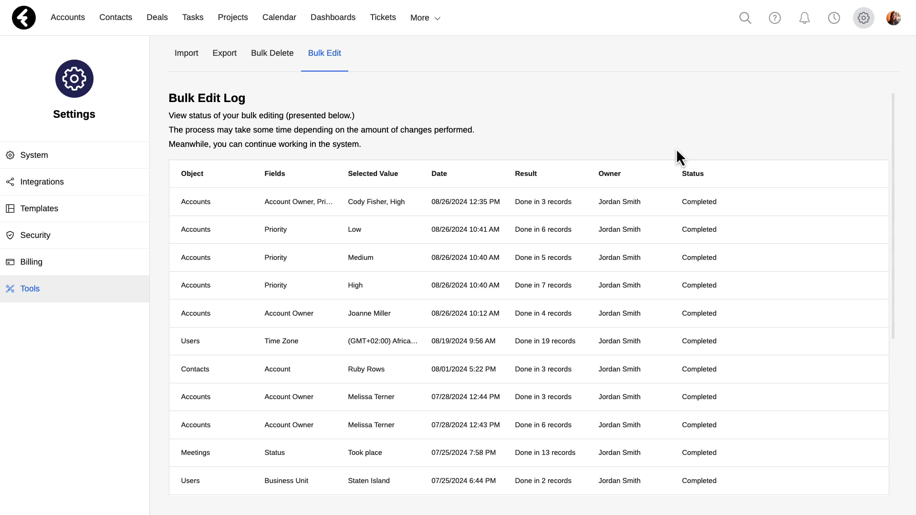
- Sort All Contacts by Created On, newest first, and bulk delete the second to fourth contacts, confirming with DELETE
left_click(122, 25)
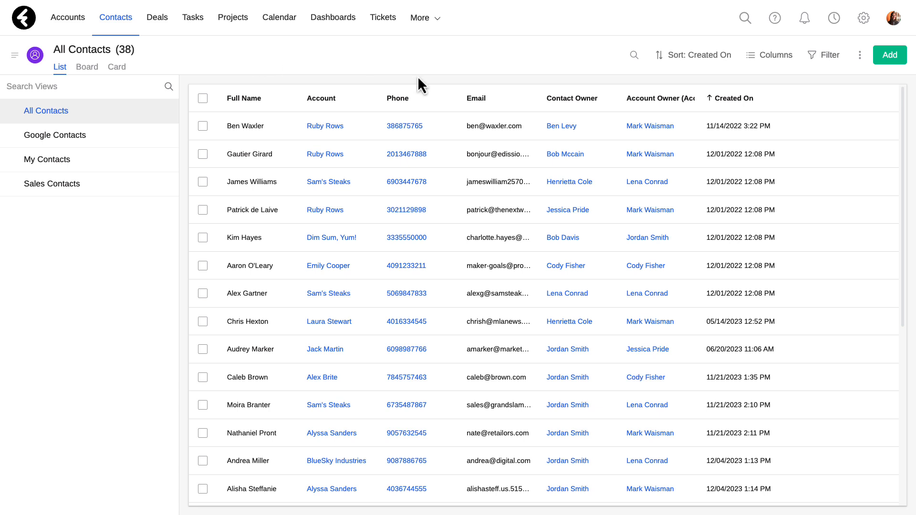
left_click(728, 100)
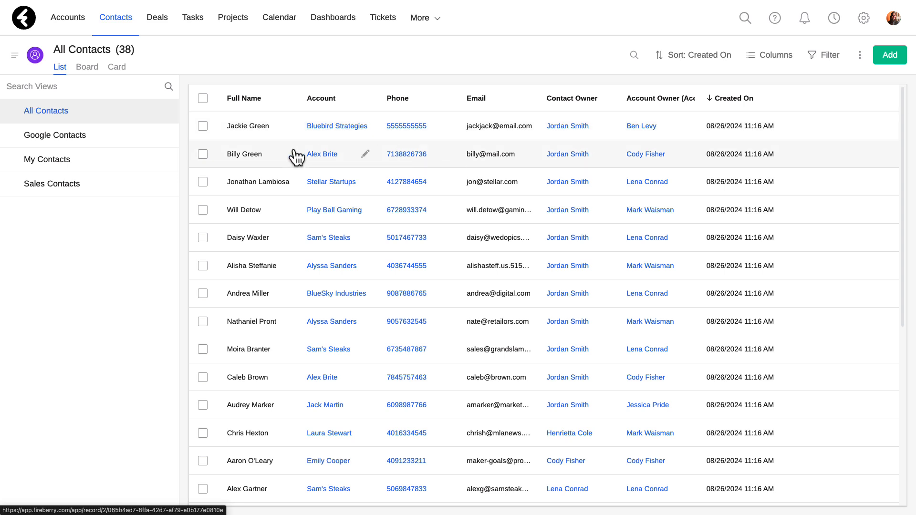
left_click(203, 155)
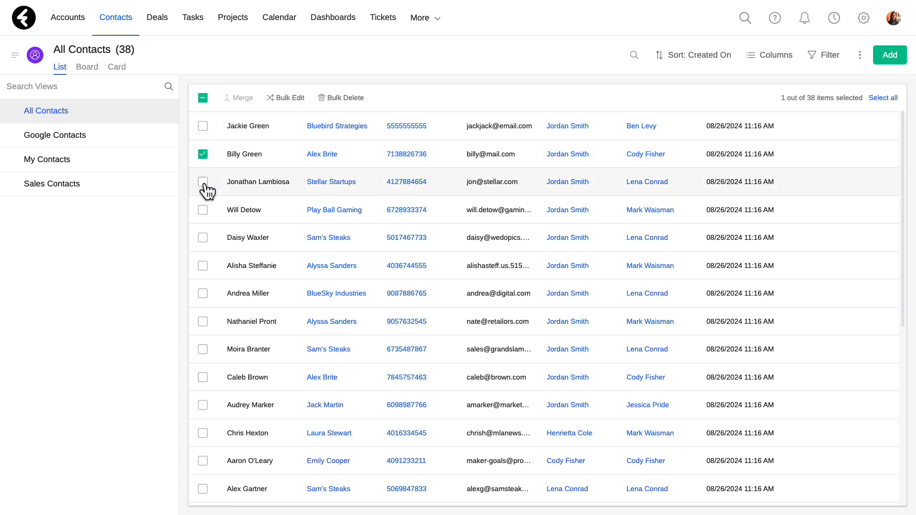
left_click(203, 183)
left_click(203, 210)
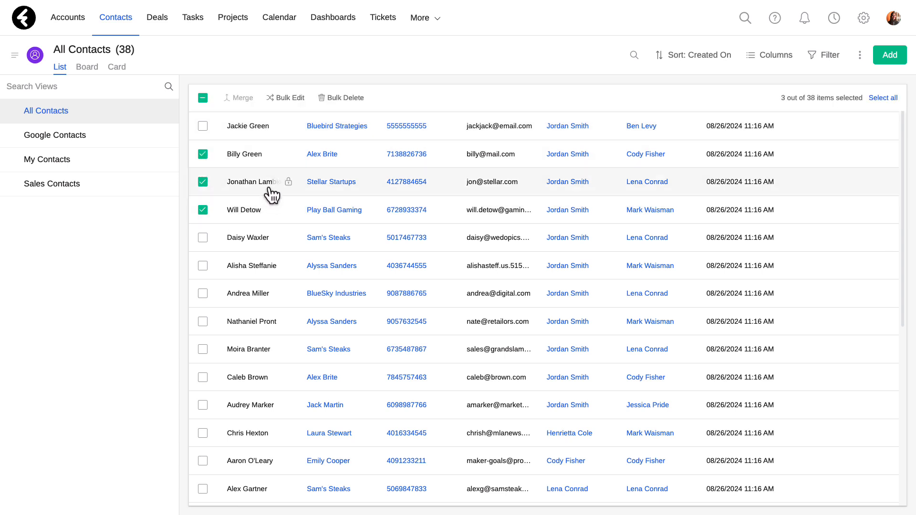
left_click(333, 100)
left_click(454, 269)
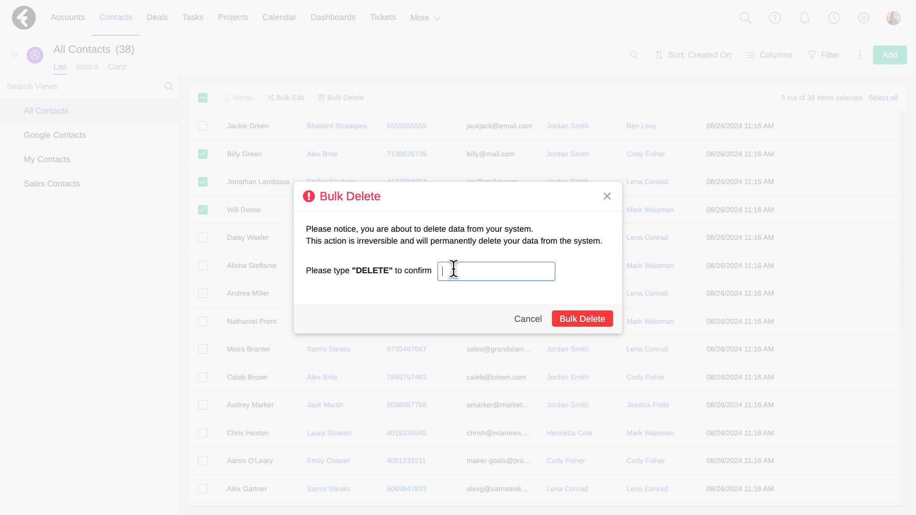
type("DELETE")
left_click(593, 320)
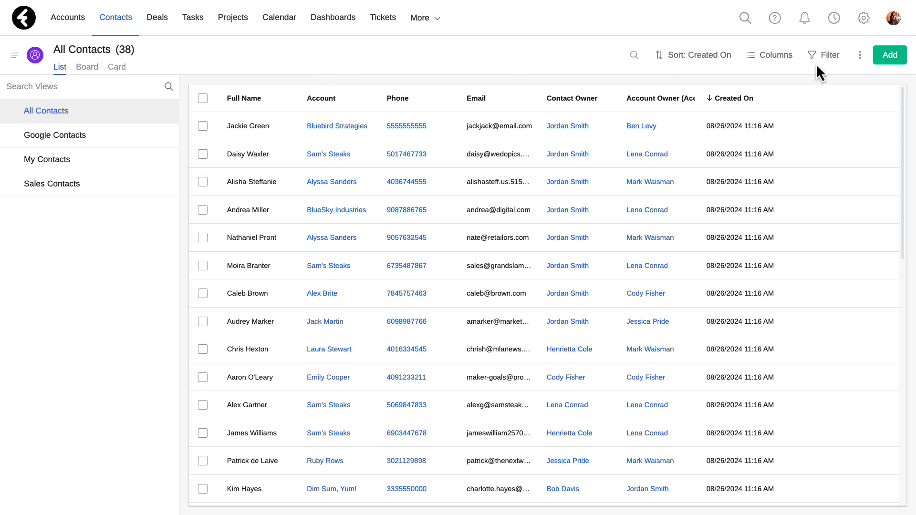
- Duplicate the All Contacts view and save a filter on the copy for Created On Equals Today
left_click(858, 55)
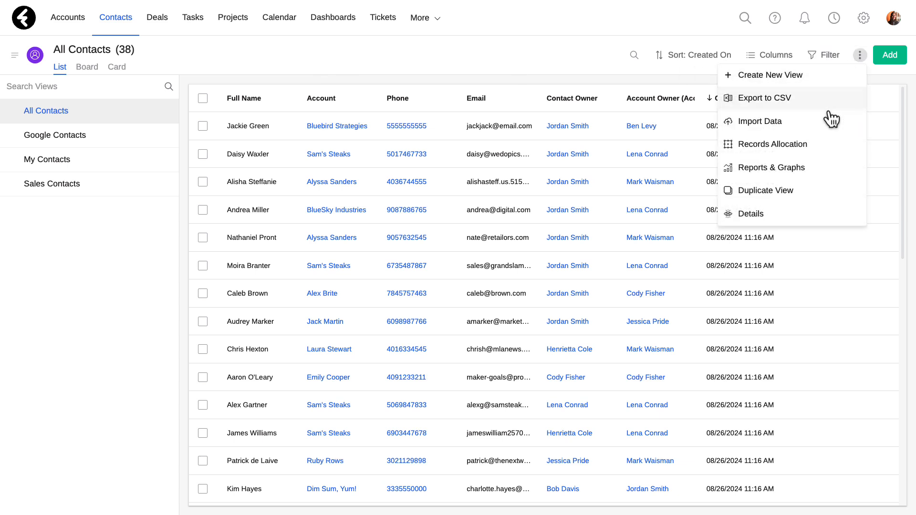
left_click(796, 191)
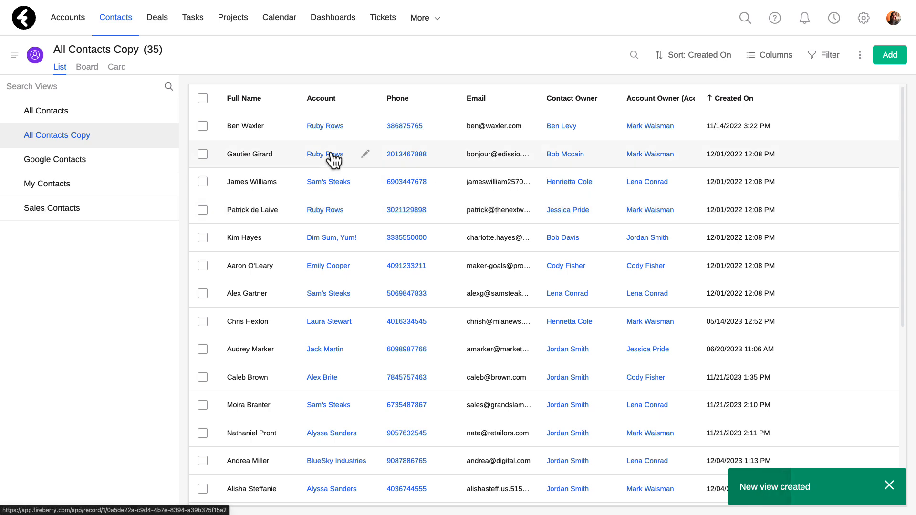
left_click(824, 57)
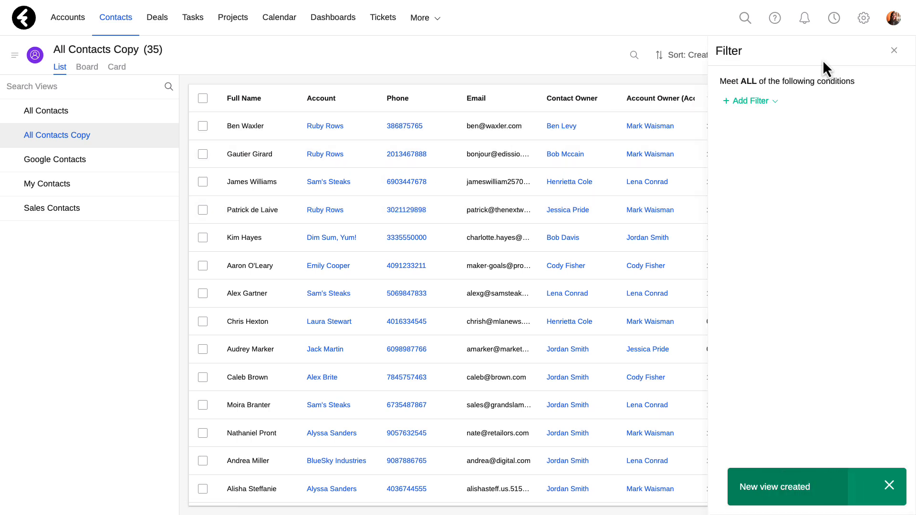
left_click(767, 111)
left_click(757, 119)
type("creat")
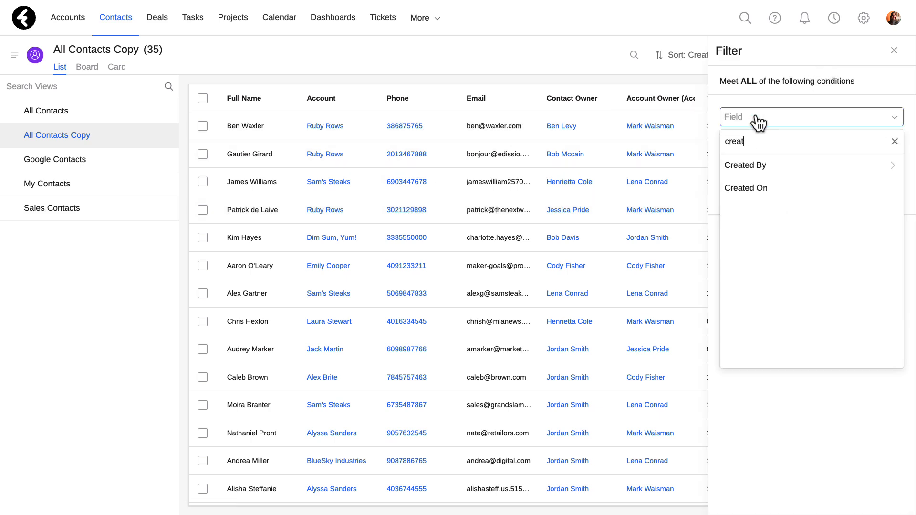
left_click(757, 188)
left_click(763, 170)
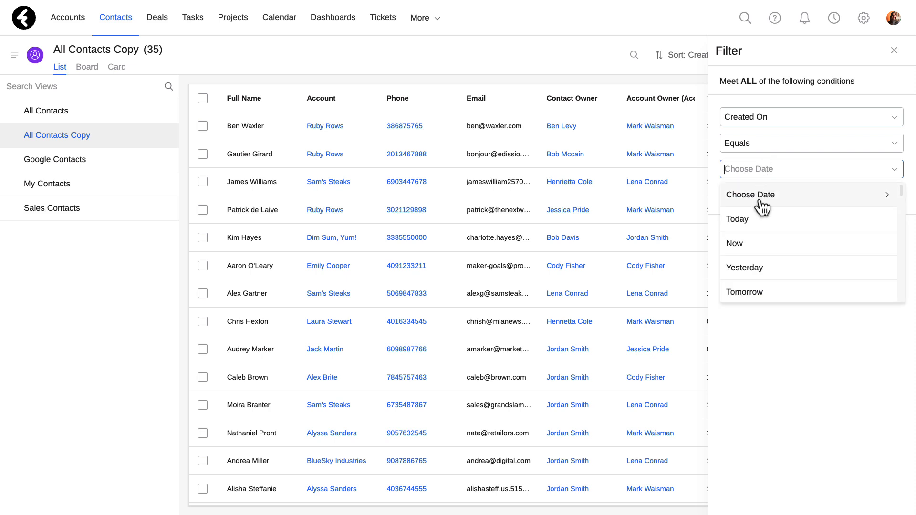
left_click(756, 217)
left_click(887, 196)
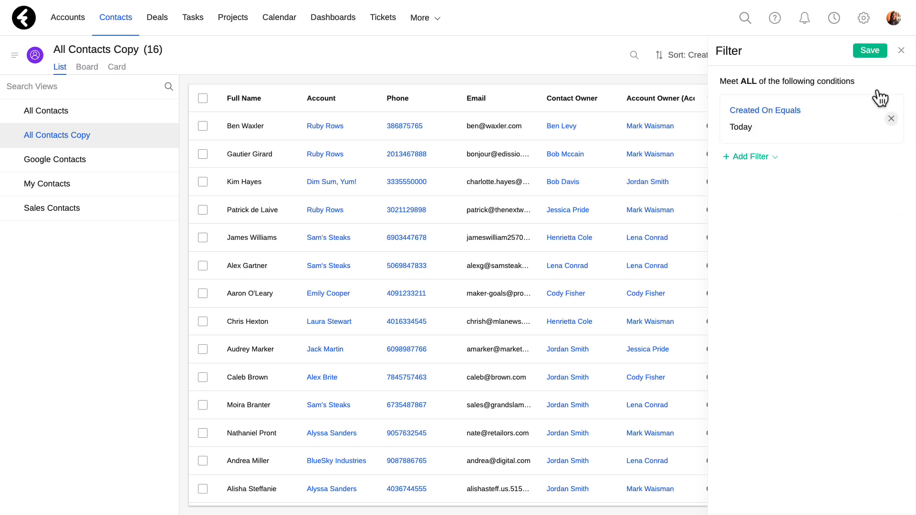
left_click(869, 54)
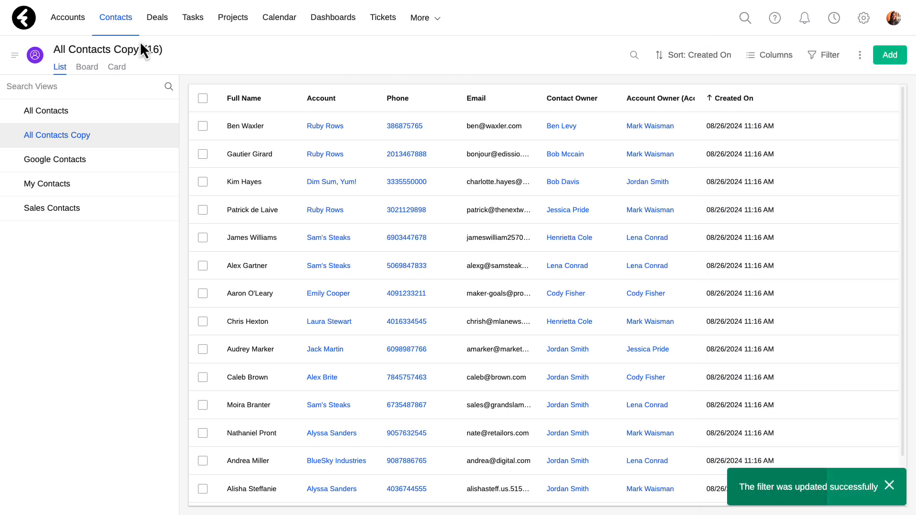
- Rename the copied contacts view to "delete me"
left_click(114, 49)
key("ctrl+a")
type("delete me")
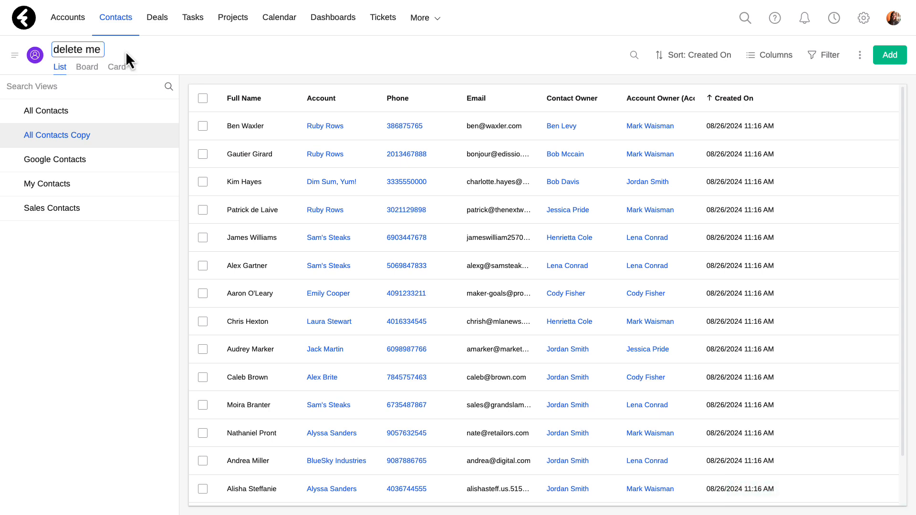
left_click(242, 58)
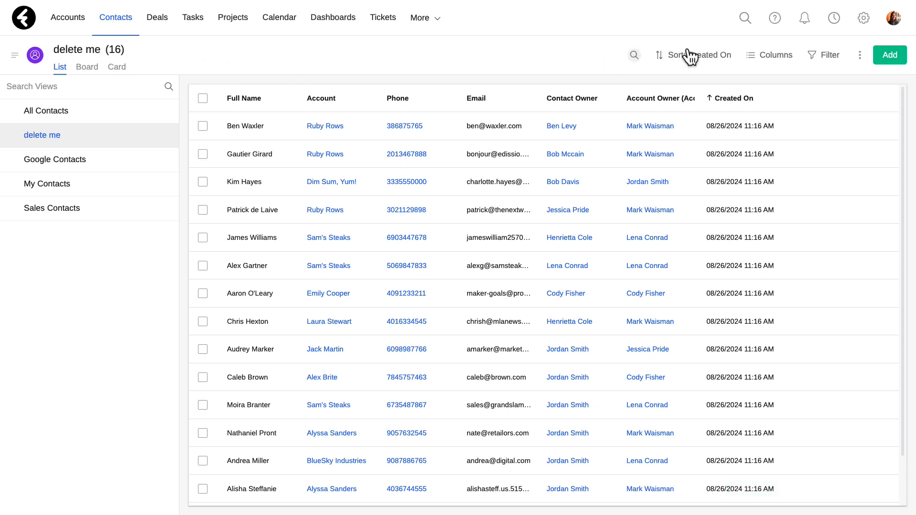
- Start a bulk delete in the settings tools with Contacts as the object and "delete me" as the view
left_click(867, 19)
left_click(46, 289)
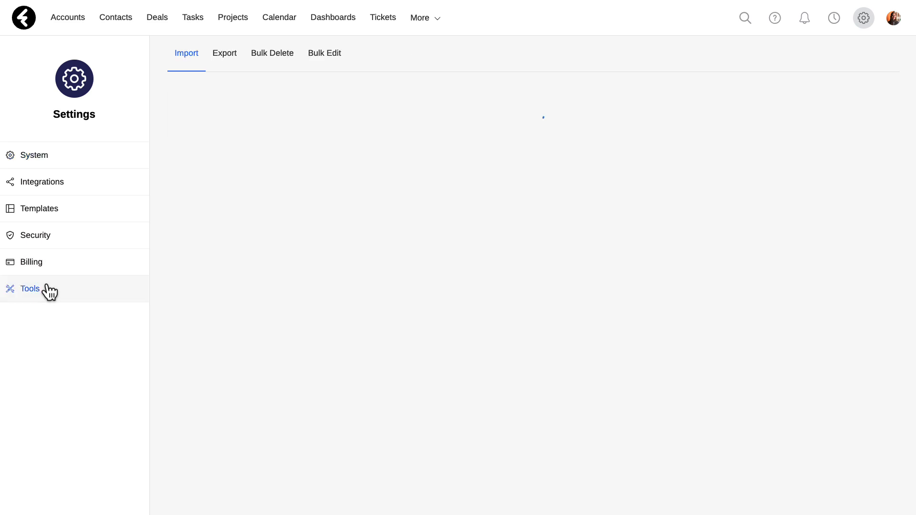
left_click(284, 56)
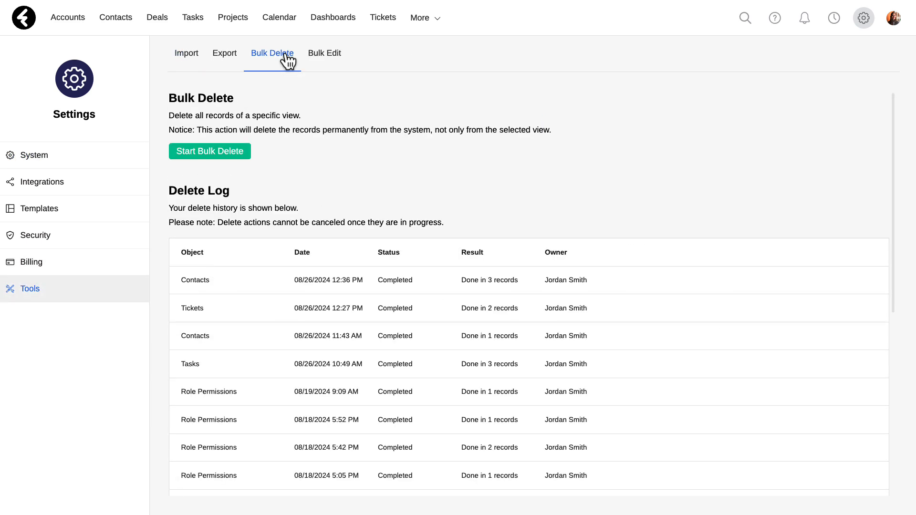
left_click(232, 152)
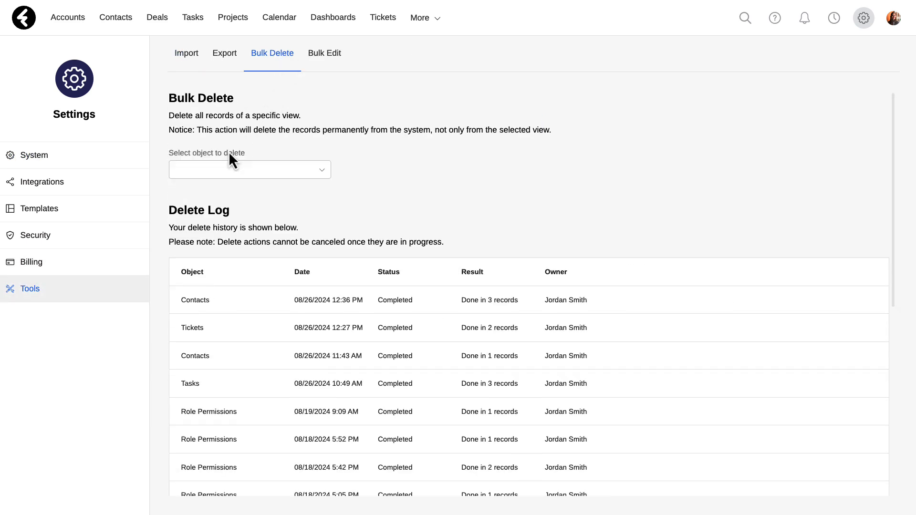
left_click(249, 170)
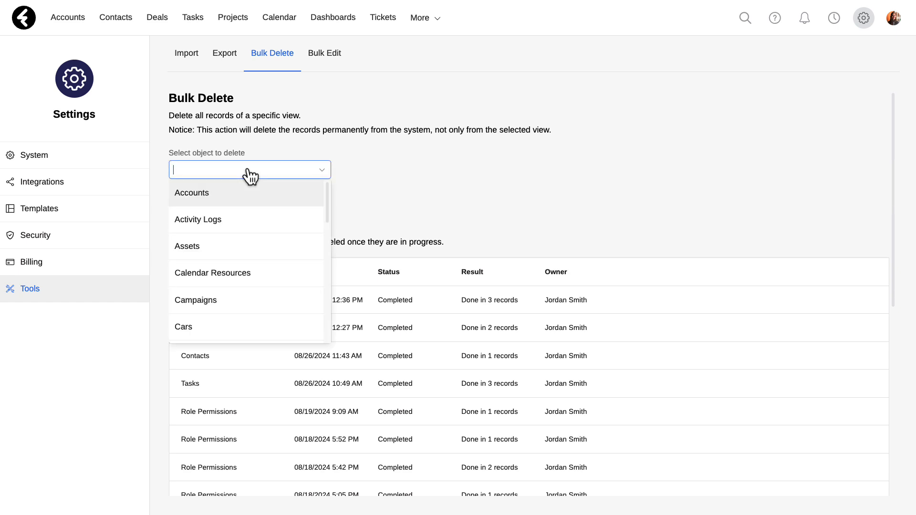
type("cont")
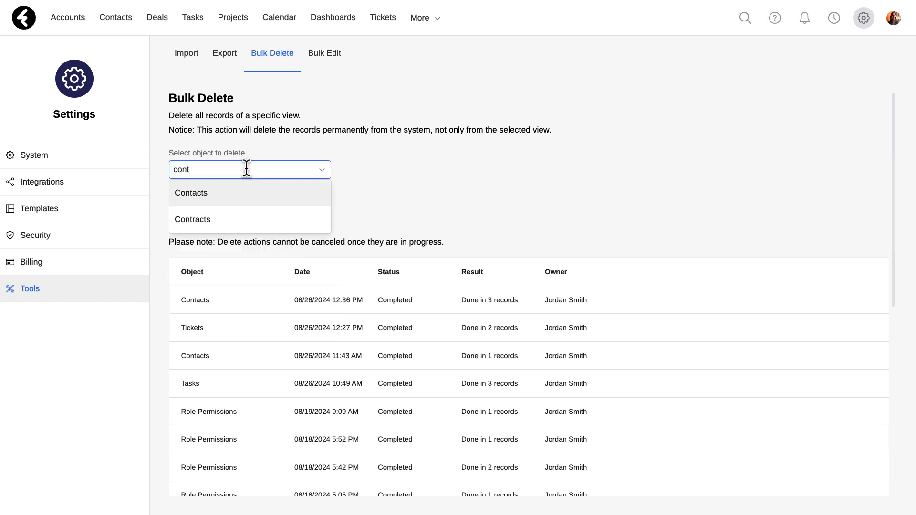
left_click(235, 193)
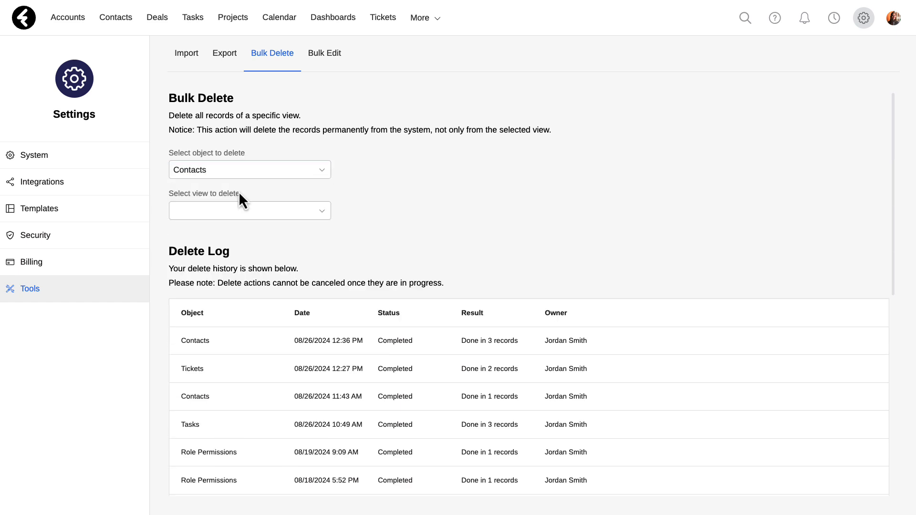
left_click(259, 214)
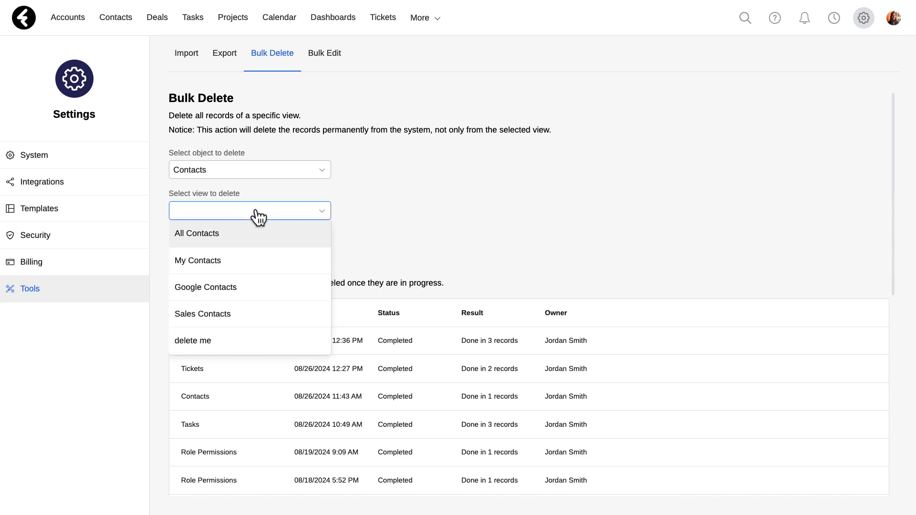
left_click(232, 340)
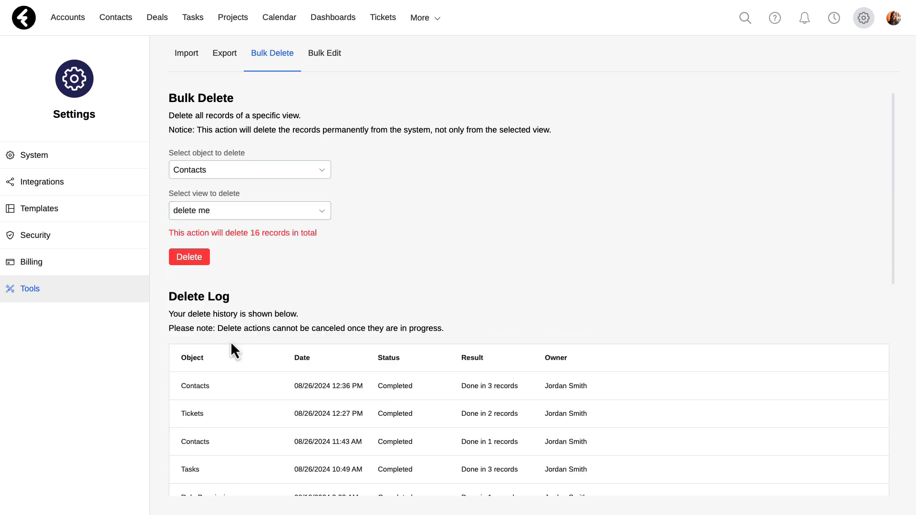
- Delete the chosen view's records, confirming with DELETE, and open the "delete me" contacts view to check the deletion
left_click(201, 258)
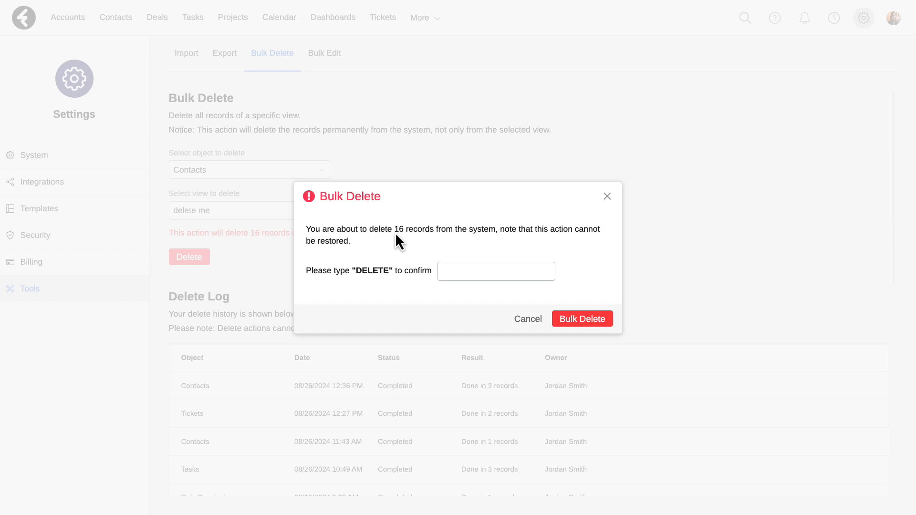
left_click(459, 272)
type("DELETE")
left_click(564, 319)
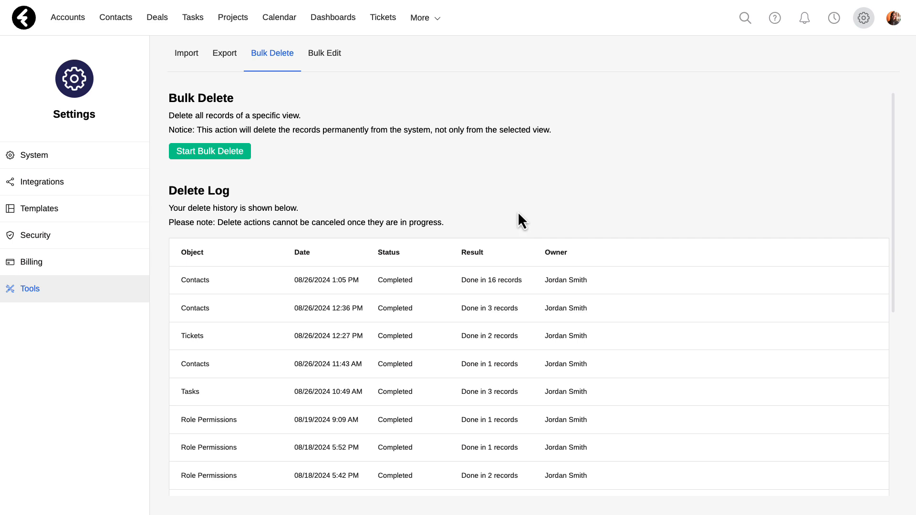
left_click(115, 16)
left_click(96, 135)
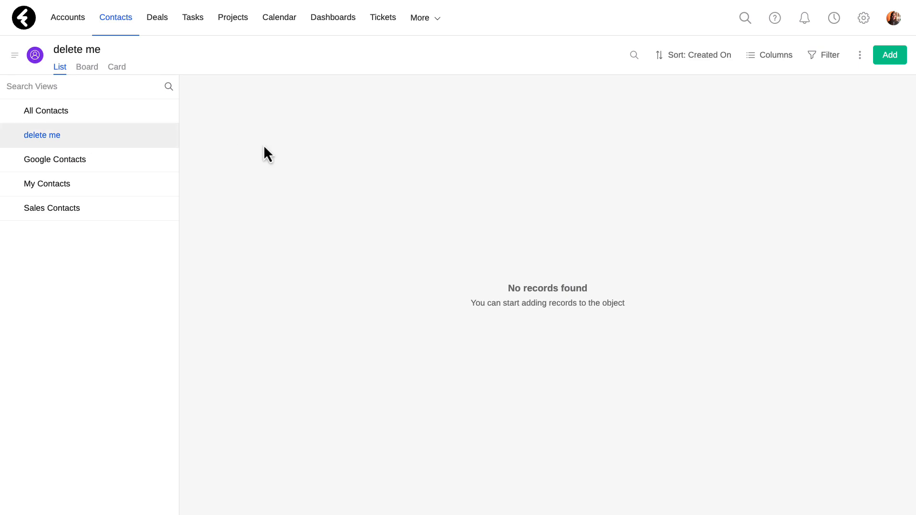